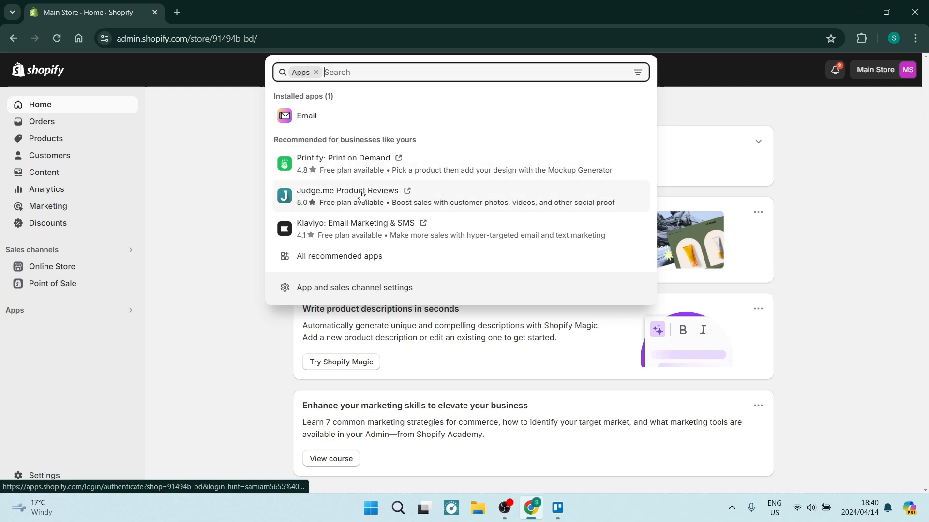
Open the Shopify App Store by way of all the recommended apps
left_click(339, 262)
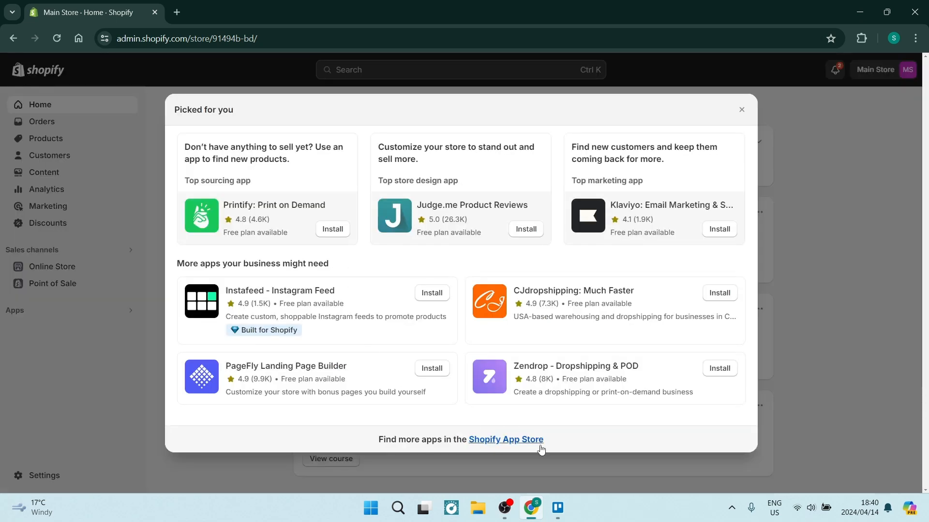
left_click(506, 441)
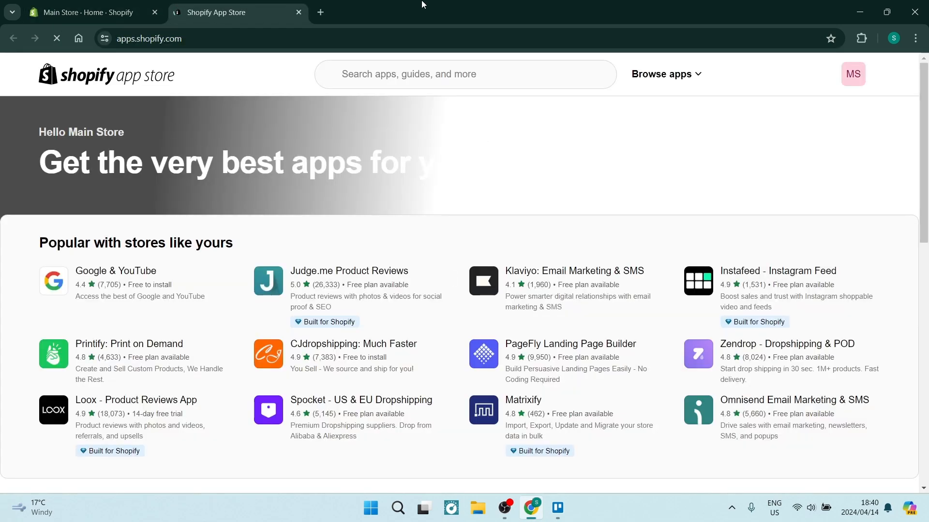
left_click(248, 44)
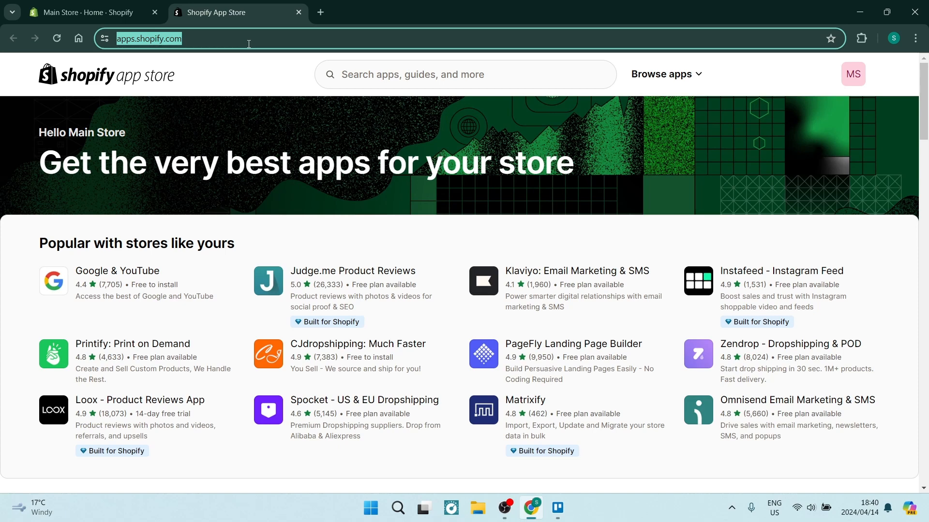
left_click(225, 80)
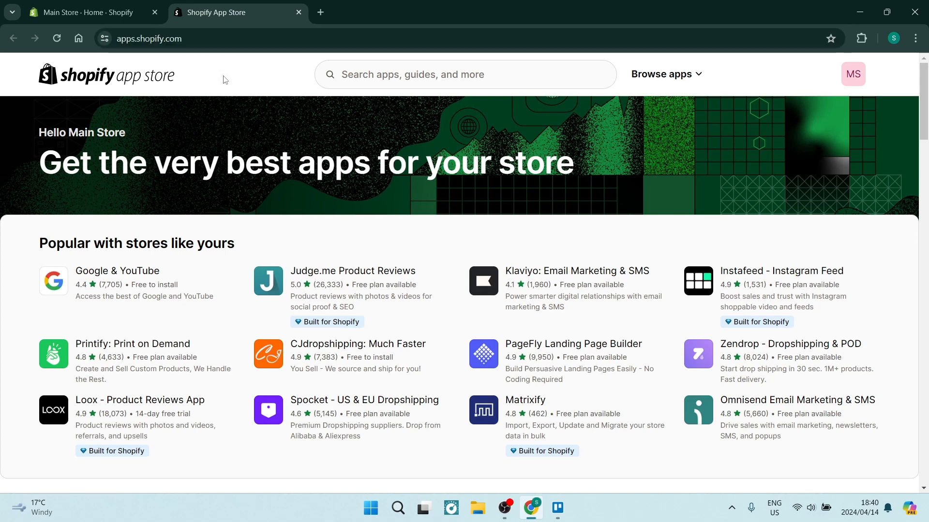
Search the app store for duplify
left_click(374, 77)
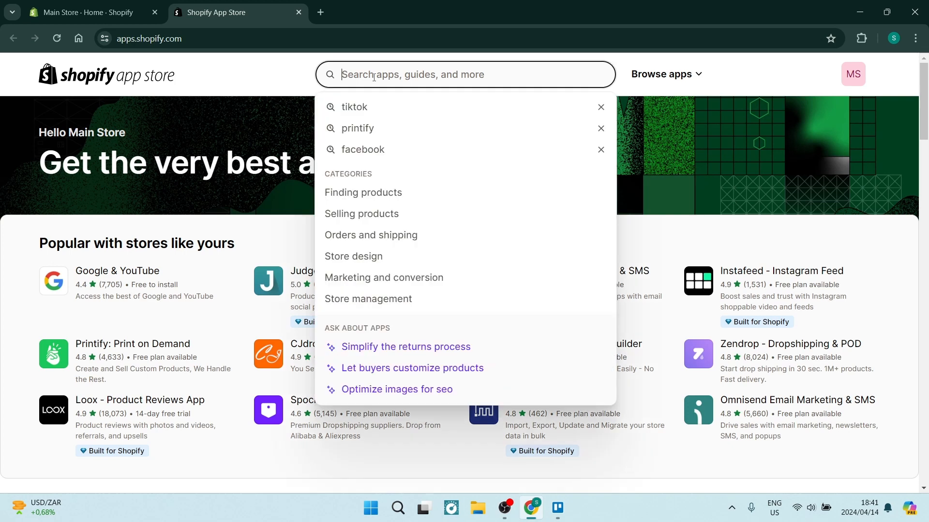
type("duplify")
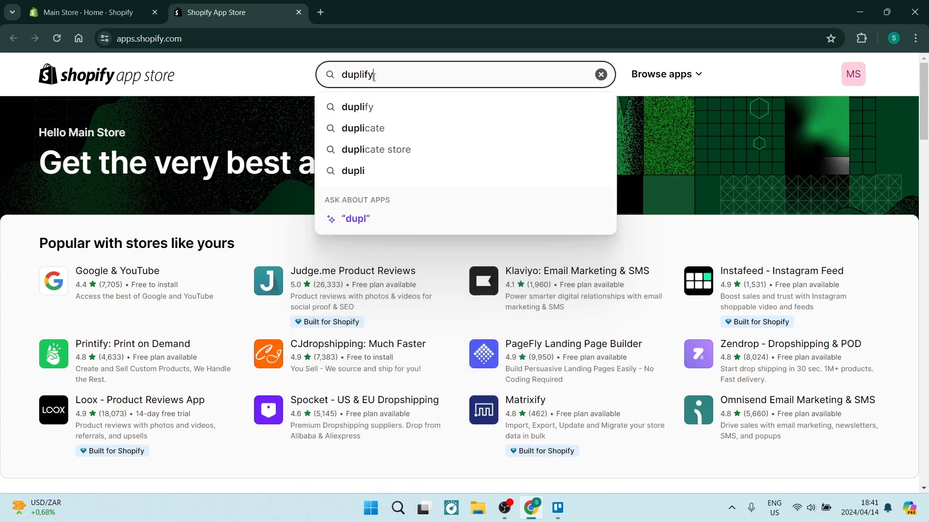
key("Return")
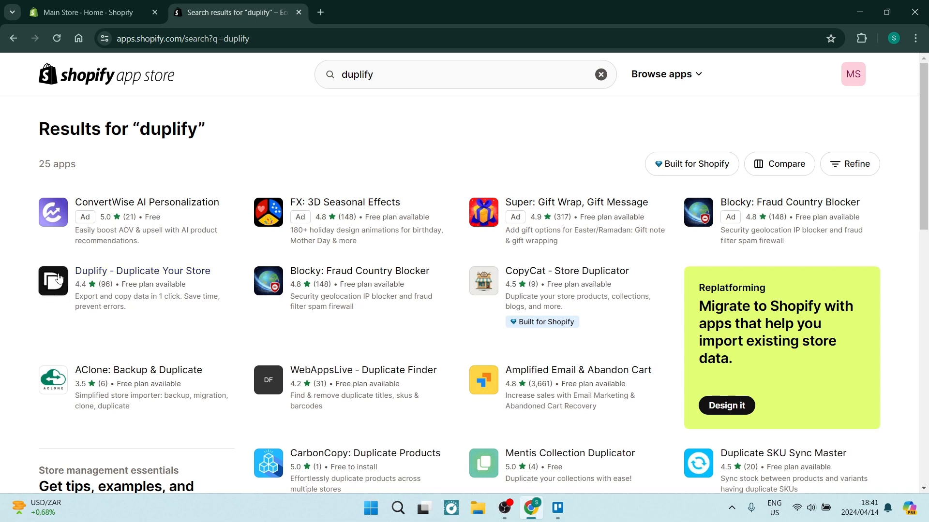
Install the Duplify - Duplicate Your Store app on Main Store, approving the data access it requests
left_click(113, 285)
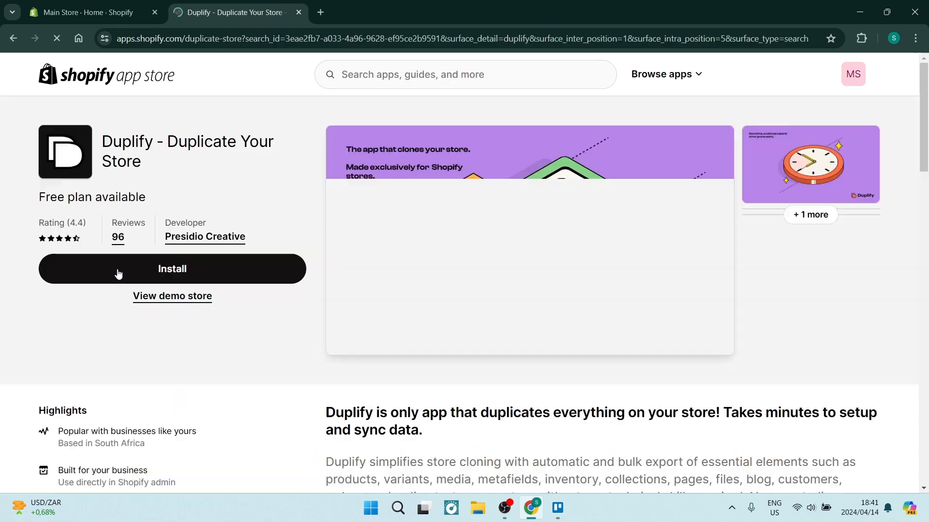
left_click(165, 267)
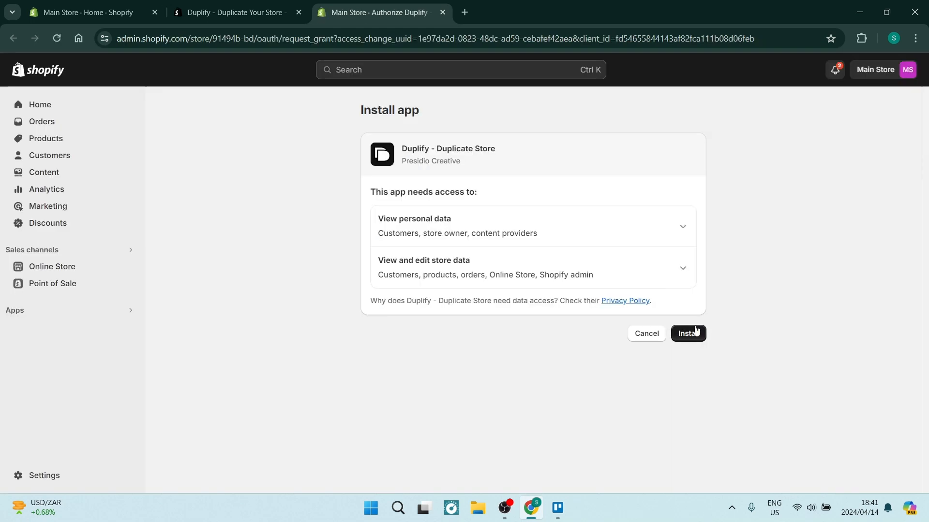
left_click(693, 334)
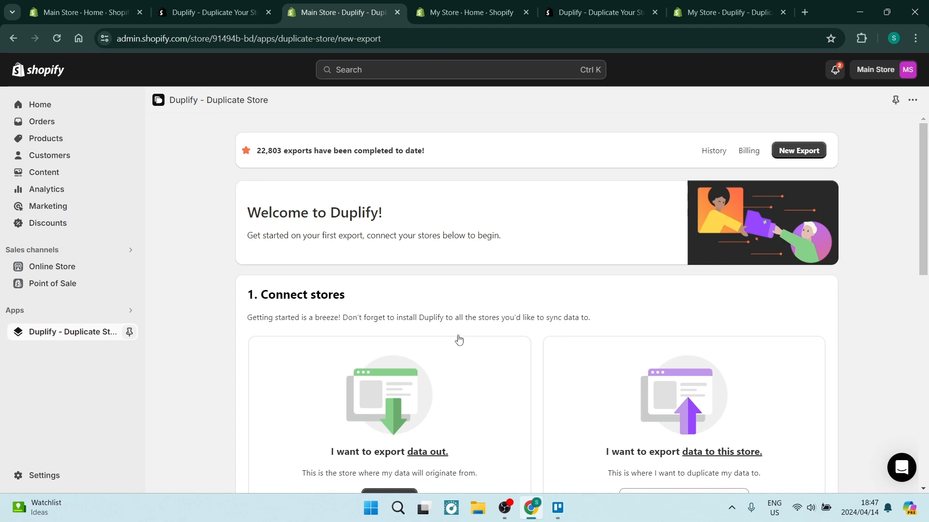
Compare the Duplify pages of Main Store and My Store, checking which store each one belongs to
scroll(462, 343, "down", 3)
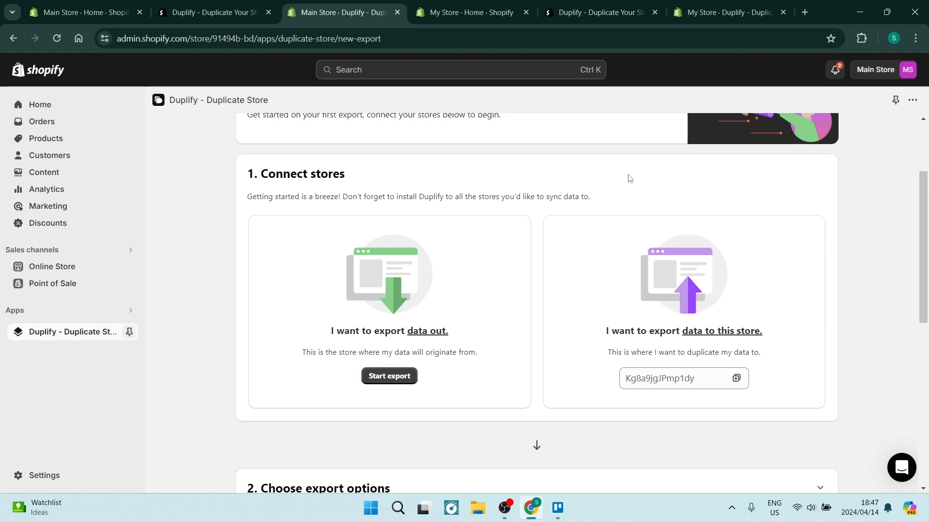
left_click(728, 20)
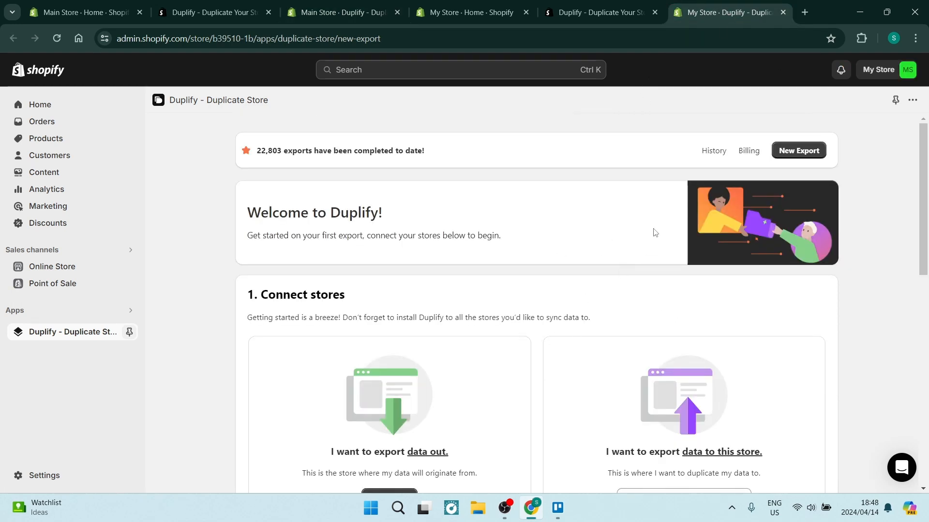
left_click(877, 70)
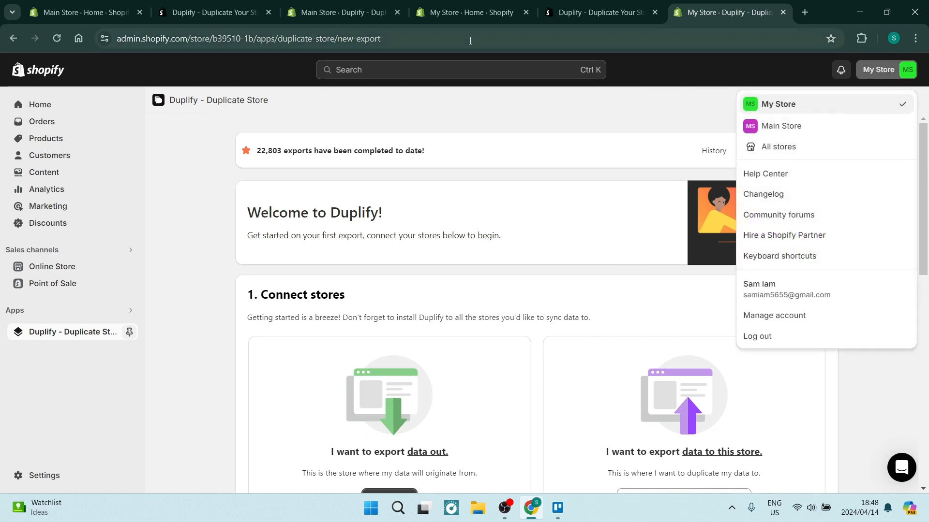
left_click(362, 16)
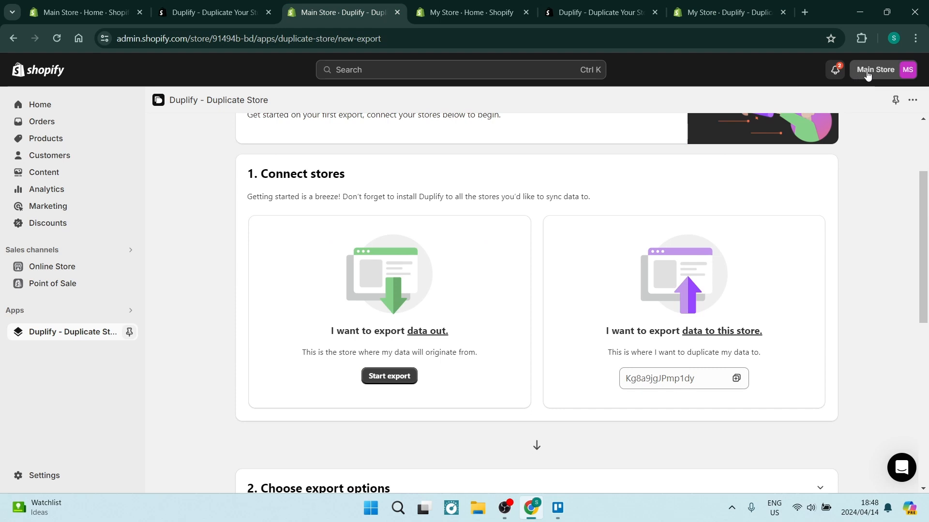
Copy My Store's unique key from its Duplify page so that it serves as the destination store
left_click(701, 15)
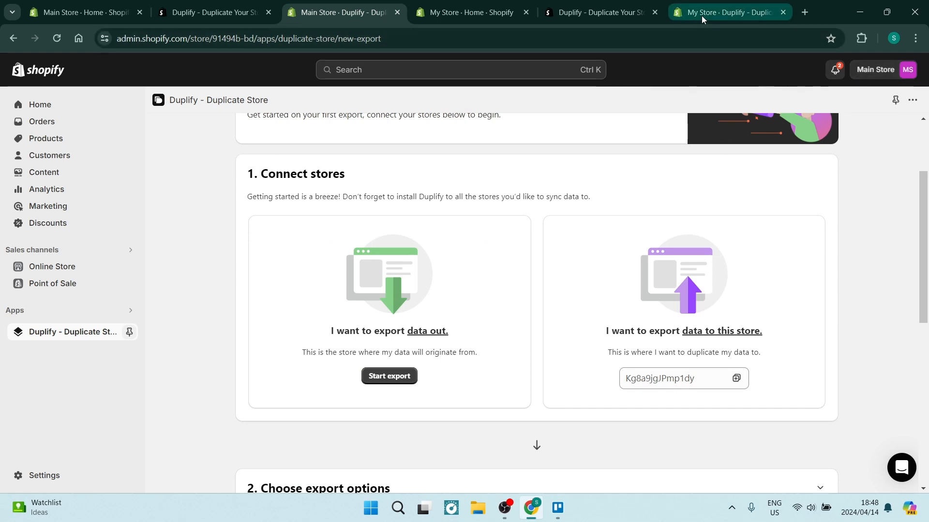
left_click(706, 107)
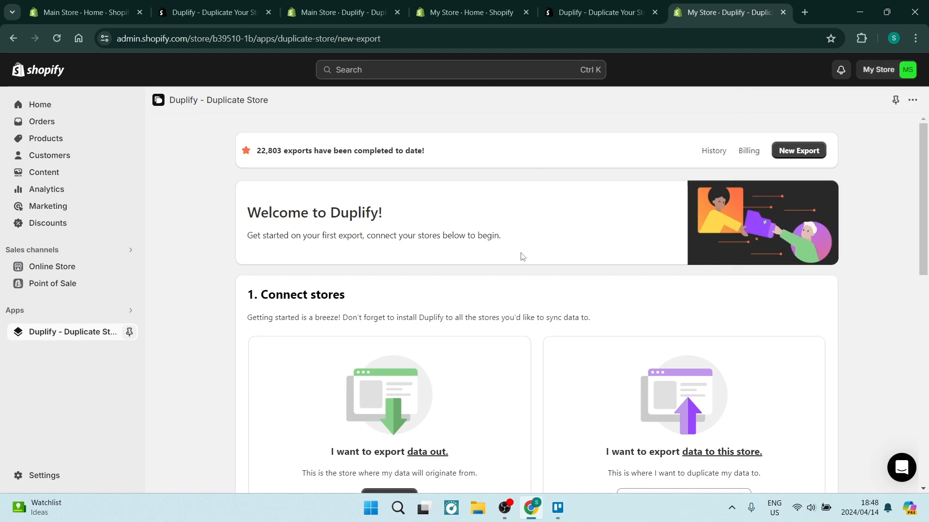
scroll(514, 329, "down", 1)
scroll(513, 329, "down", 2)
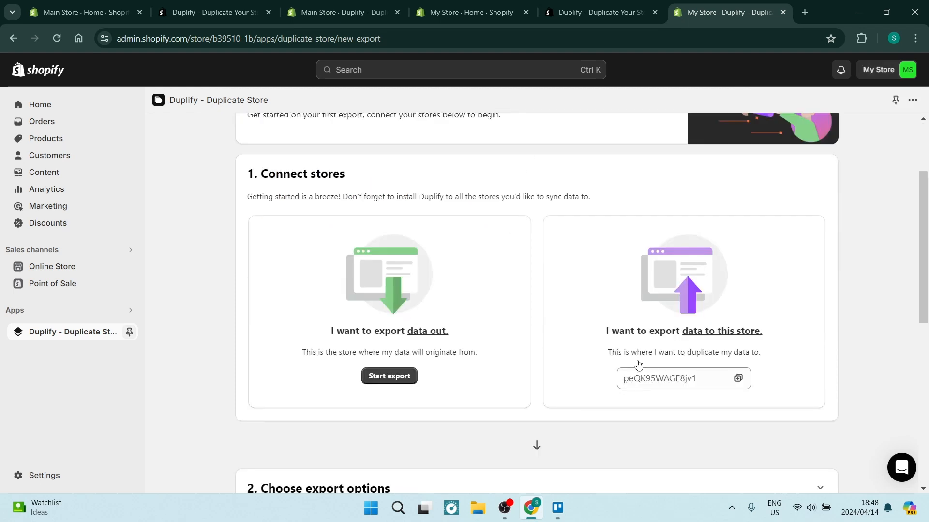
left_click(738, 380)
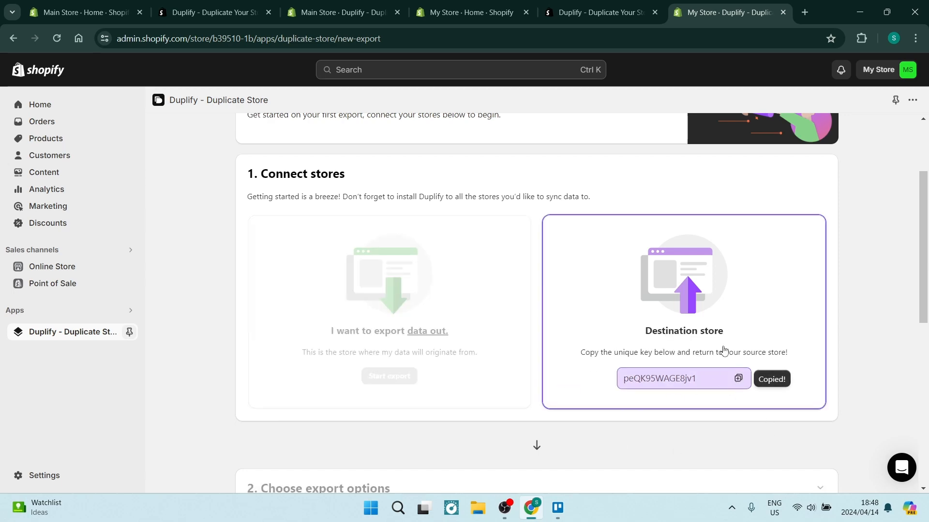
Close the store home and app listing pages, keeping only the Duplify pages of Main Store and My Store open
left_click(455, 15)
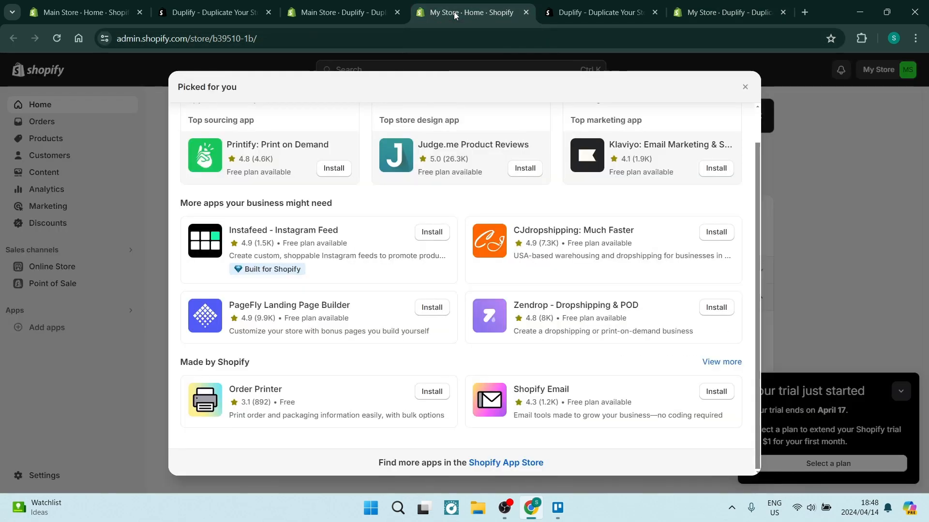
left_click(347, 13)
left_click(526, 13)
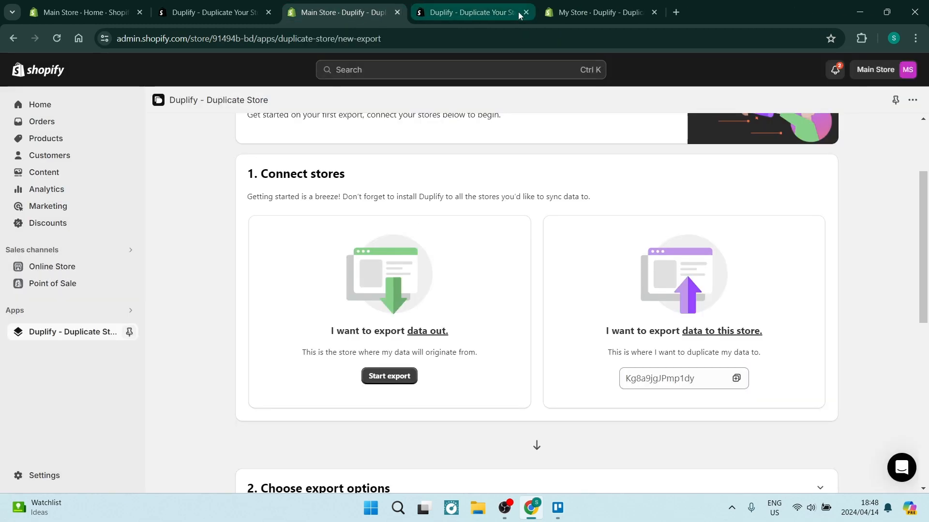
left_click(526, 11)
left_click(268, 12)
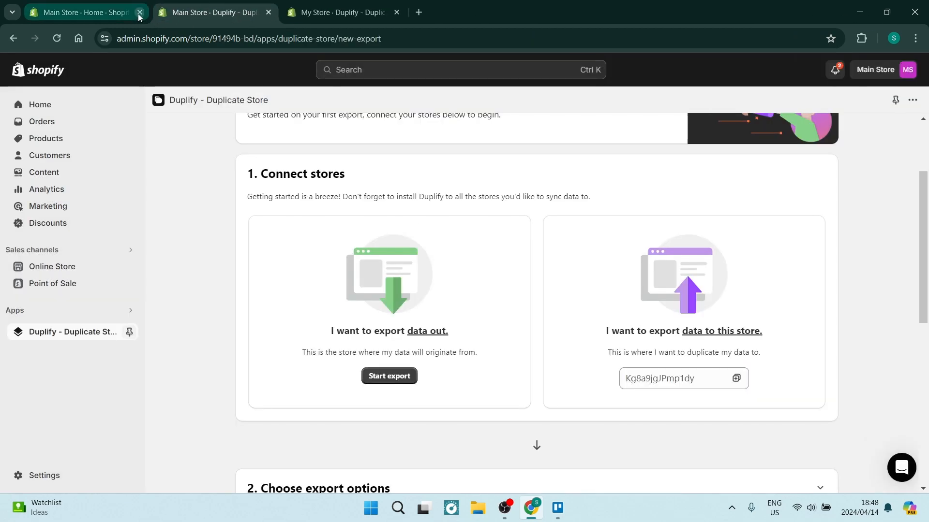
left_click(141, 14)
left_click(141, 13)
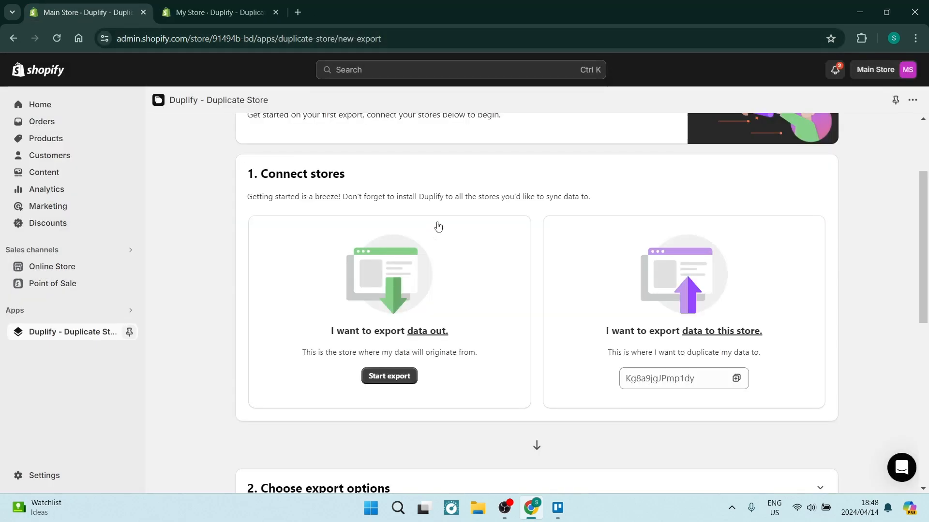
Start an export from Main Store and paste the copied key as the destination store unique key
scroll(387, 368, "down", 1)
left_click(386, 319)
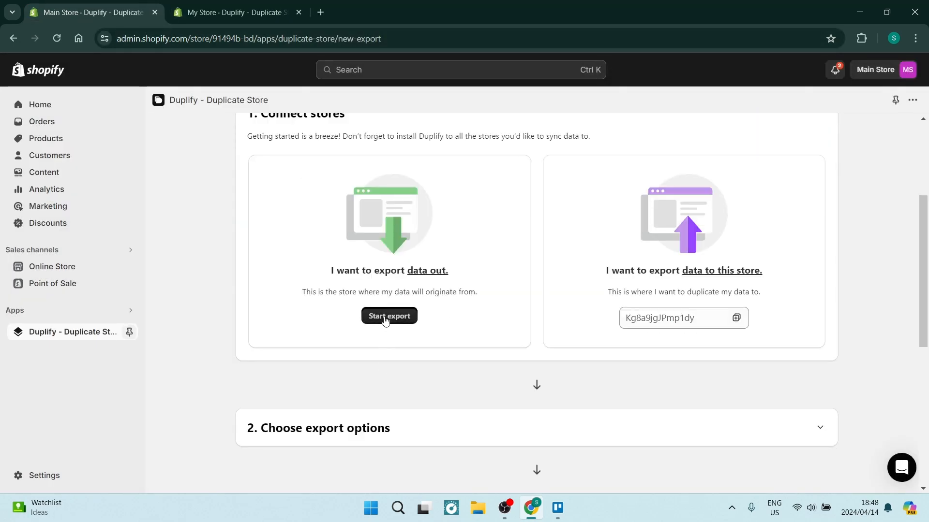
scroll(386, 320, "down", 2)
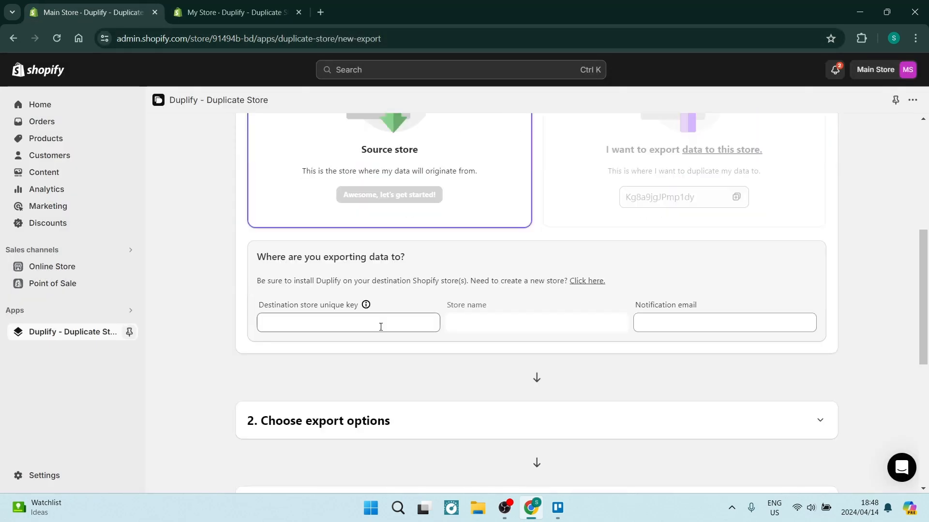
left_click(306, 324)
key("ctrl+v")
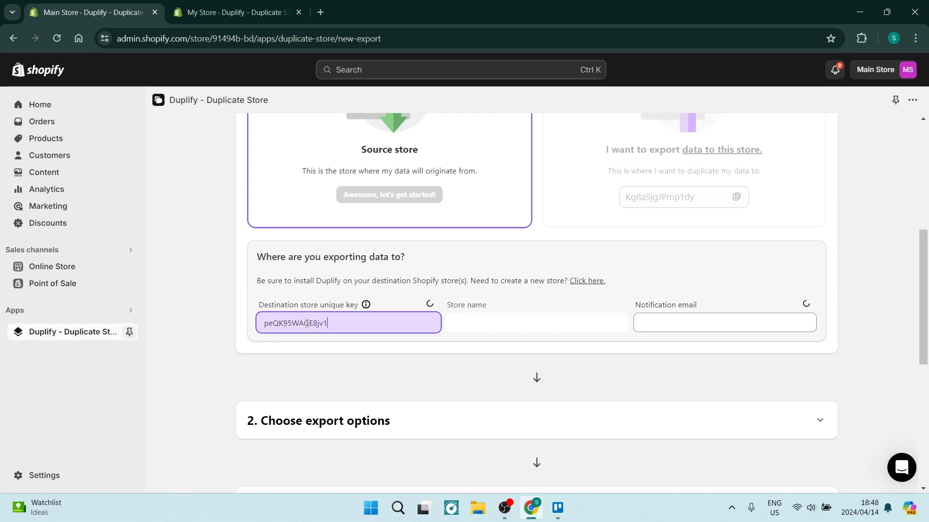
Check My Store's Duplify page, then fill in the notification email for the Main Store export with the saved address
left_click(222, 12)
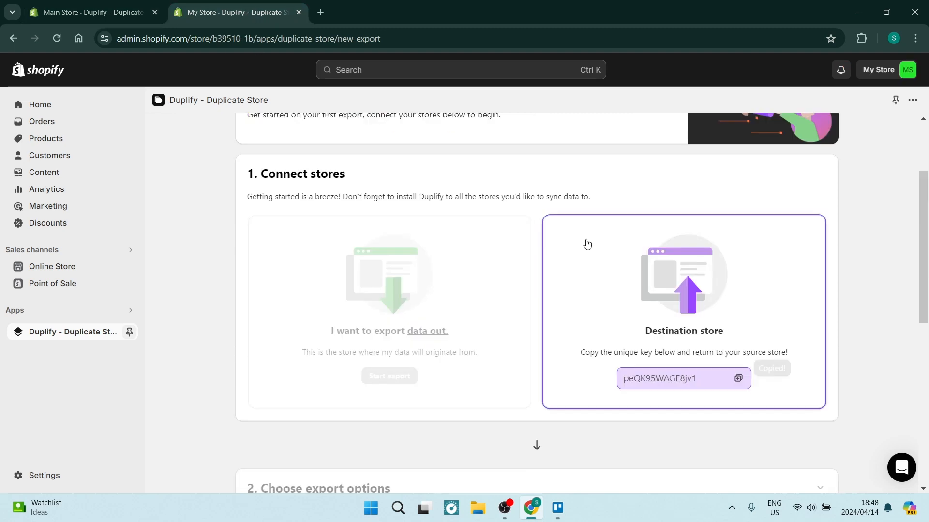
left_click(87, 12)
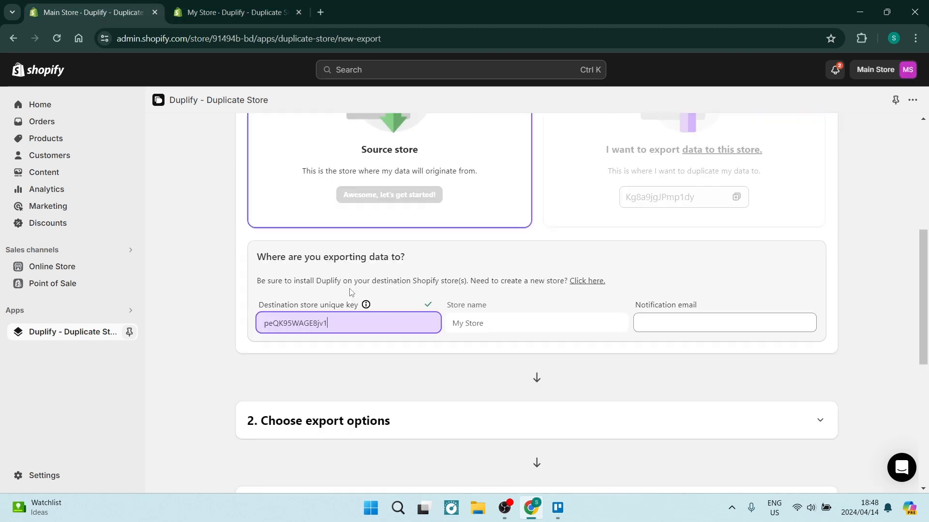
left_click(657, 322)
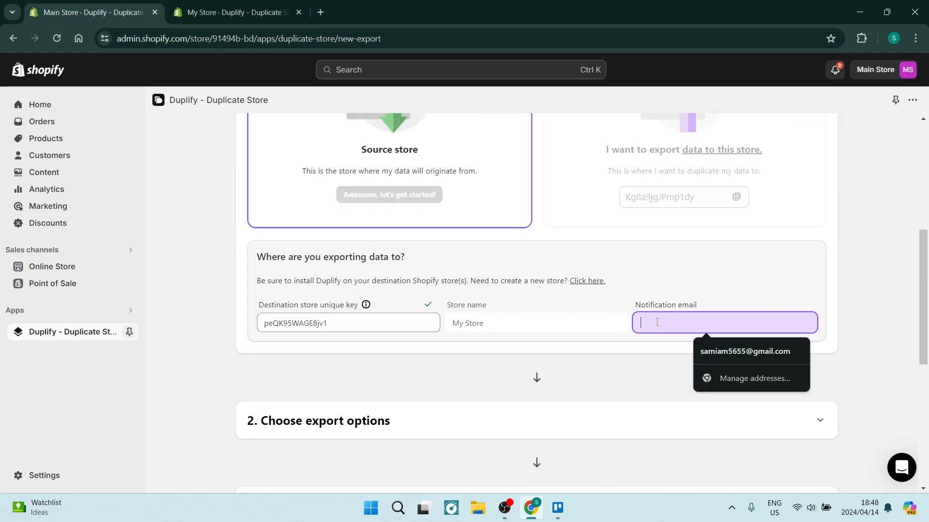
left_click(753, 350)
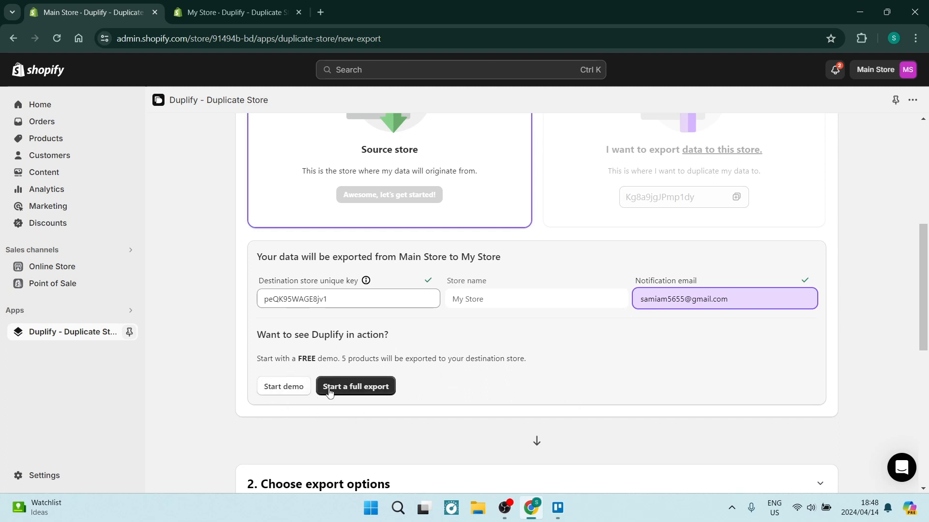
Start a full export and include Products and Collections in the export options
left_click(353, 389)
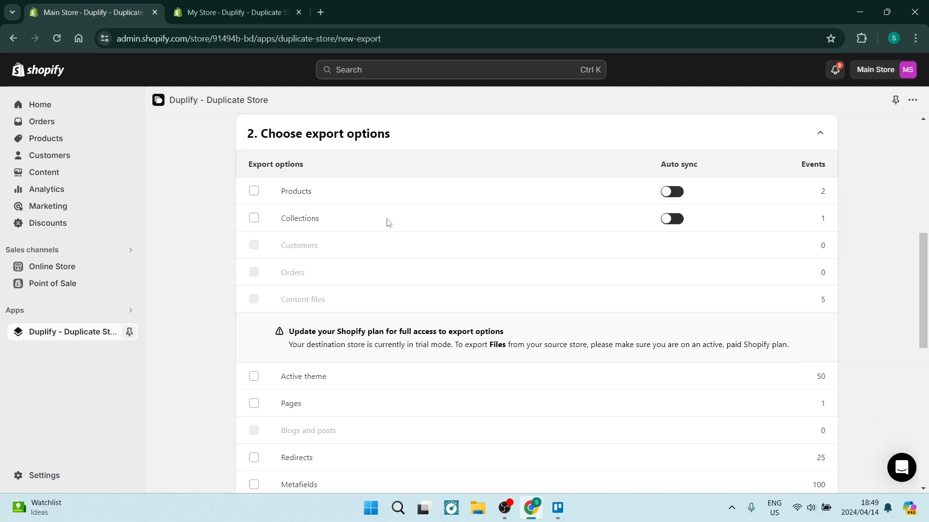
scroll(318, 270, "up", 1)
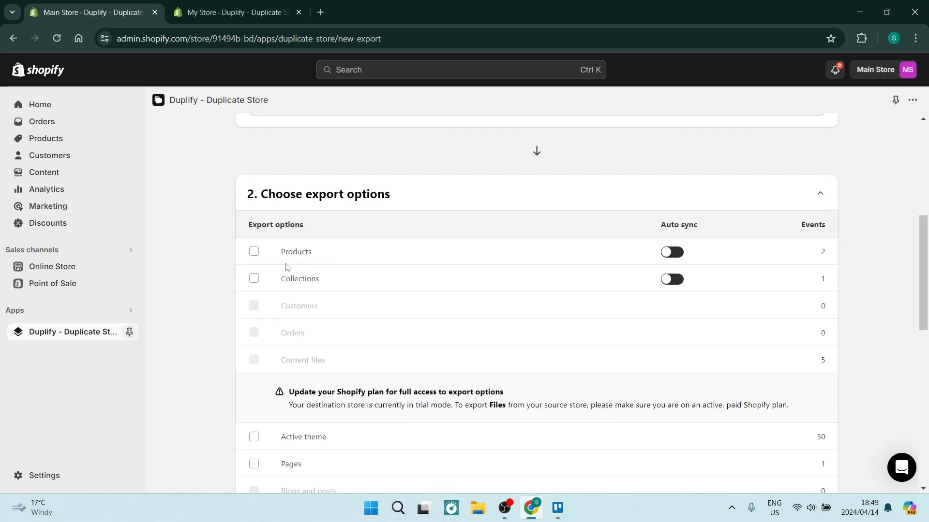
left_click(253, 251)
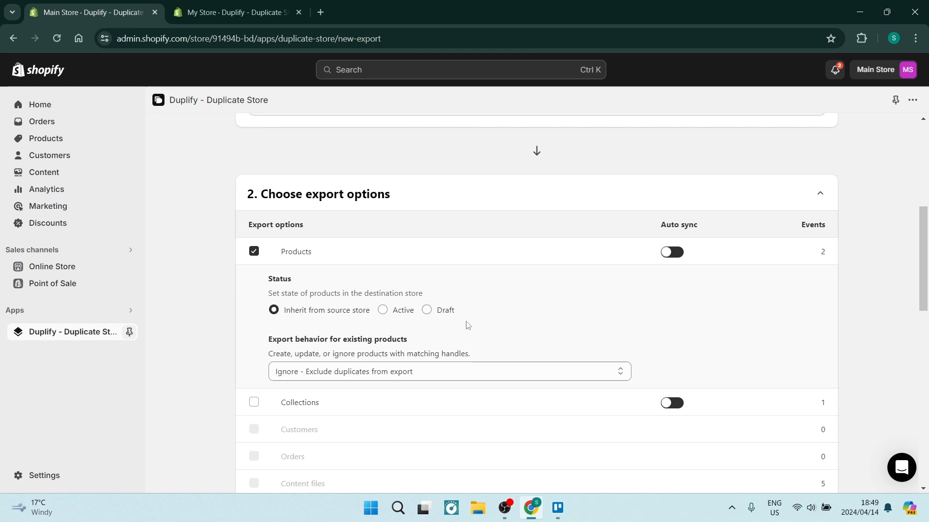
scroll(269, 324, "down", 3)
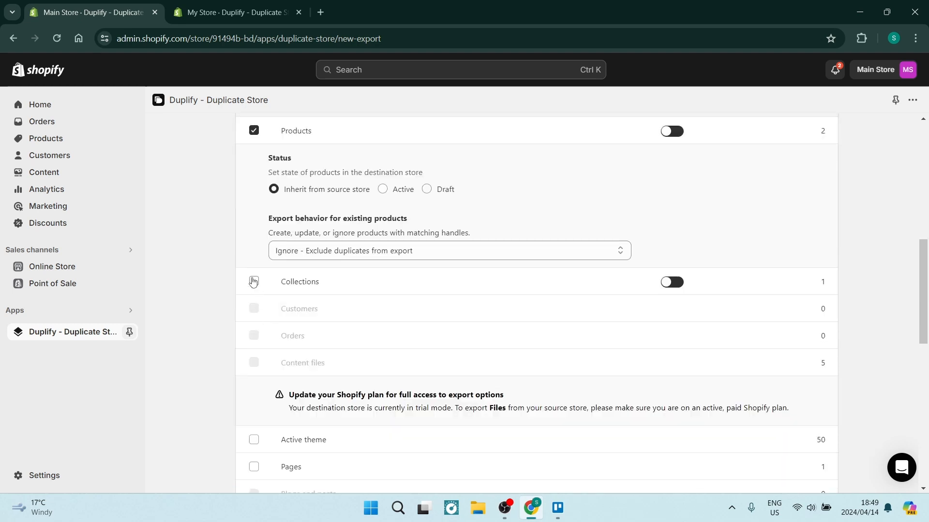
left_click(253, 282)
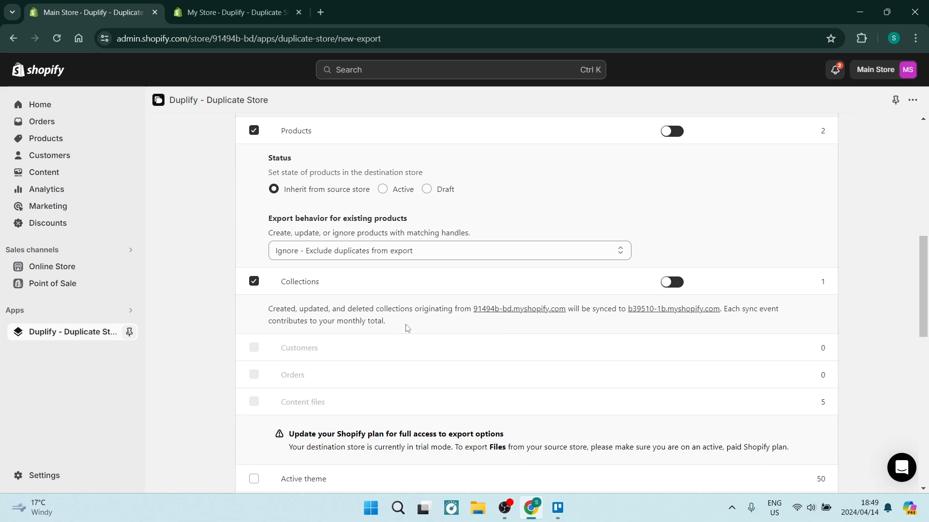
scroll(366, 337, "down", 5)
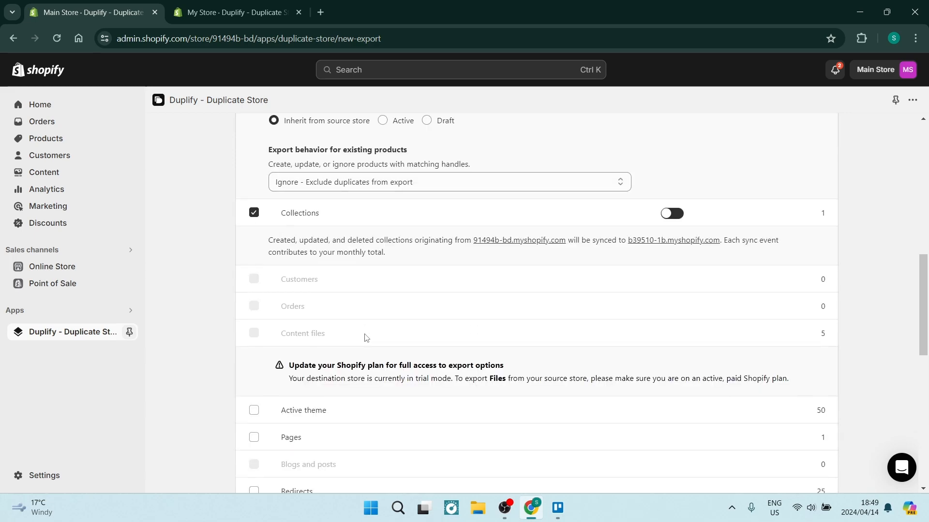
Review the remaining export options and start the export with only Products and Collections included
scroll(366, 337, "down", 2)
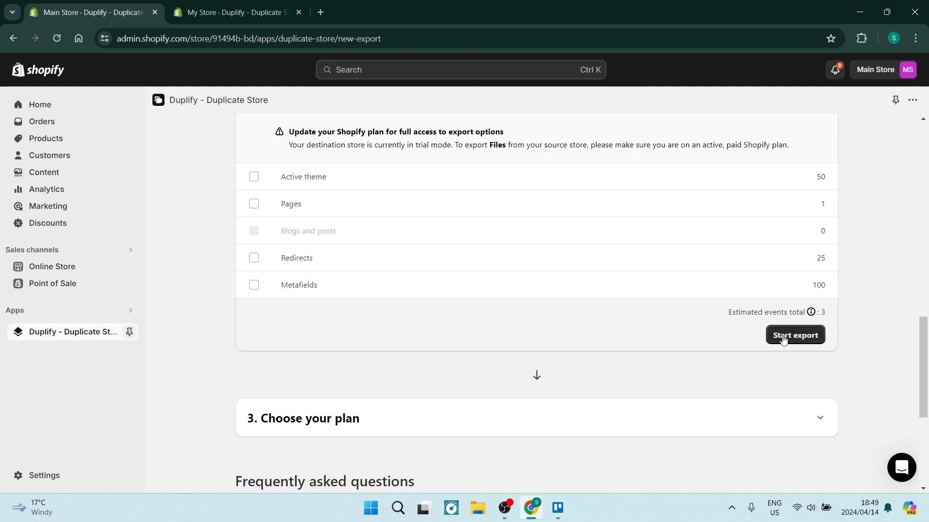
scroll(783, 339, "up", 3)
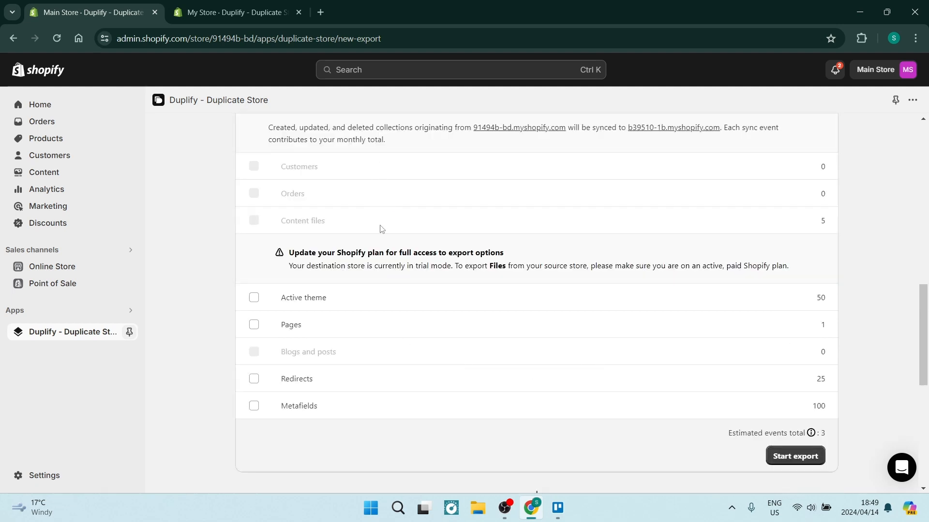
scroll(452, 409, "down", 1)
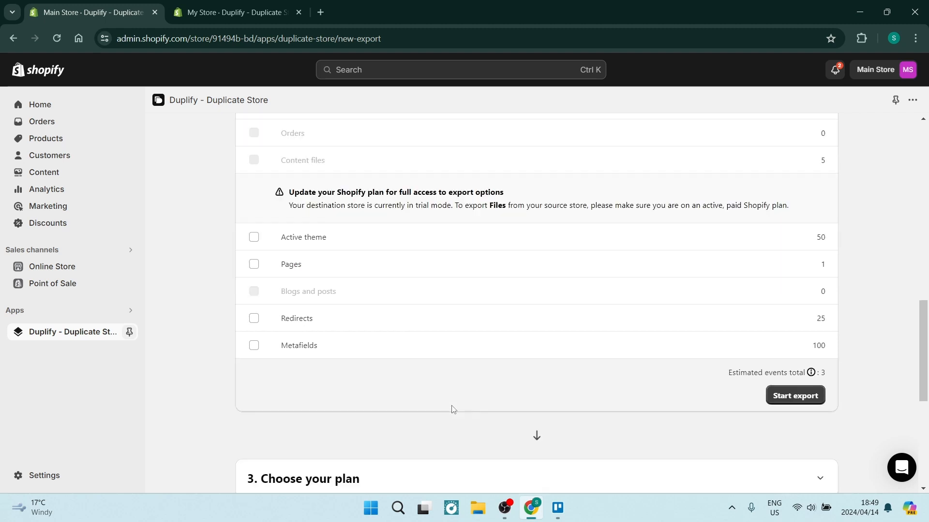
scroll(452, 409, "down", 1)
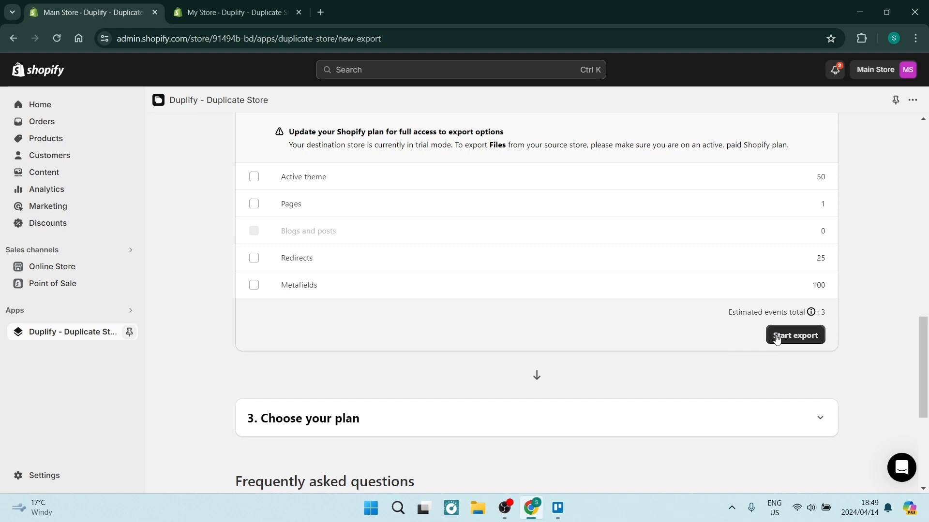
scroll(457, 305, "up", 2)
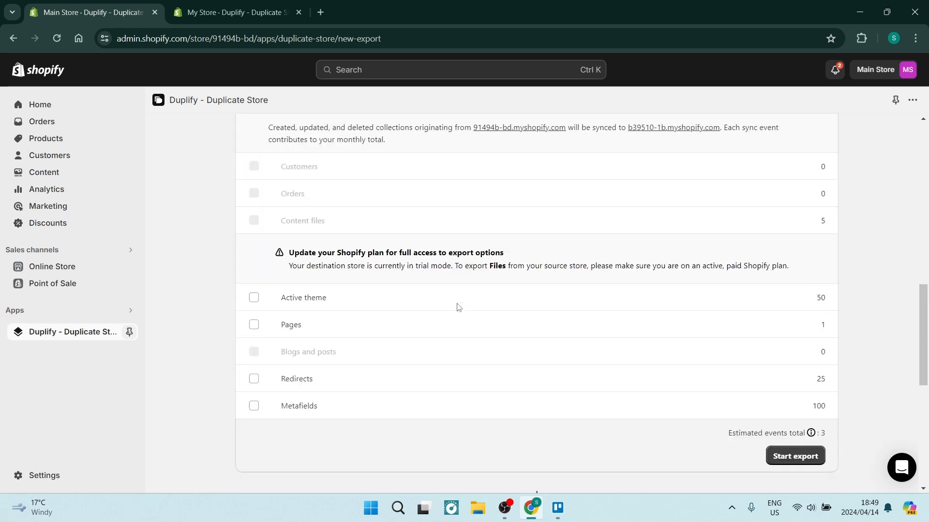
scroll(507, 325, "down", 1)
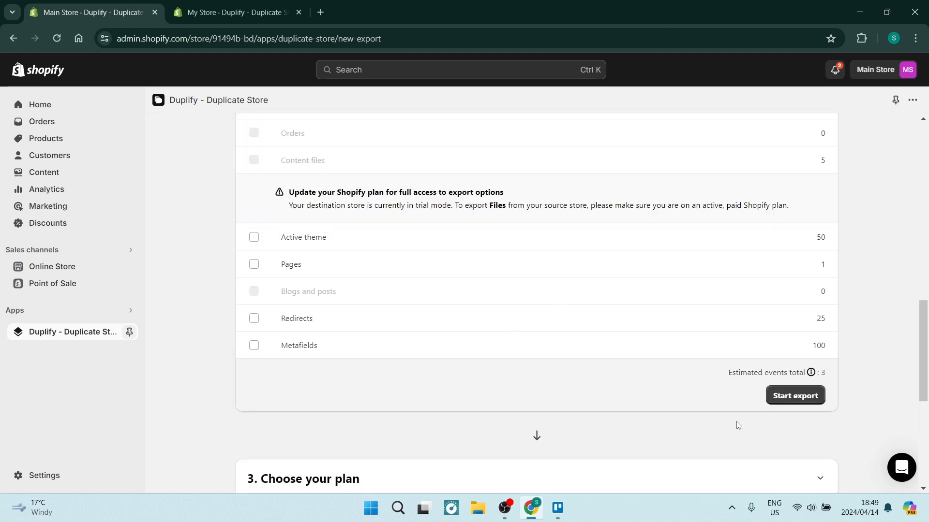
left_click(797, 396)
Examine the prices and included export events of the Starter, Middle and Advanced plans, and return to the store connection details
scroll(704, 396, "up", 3)
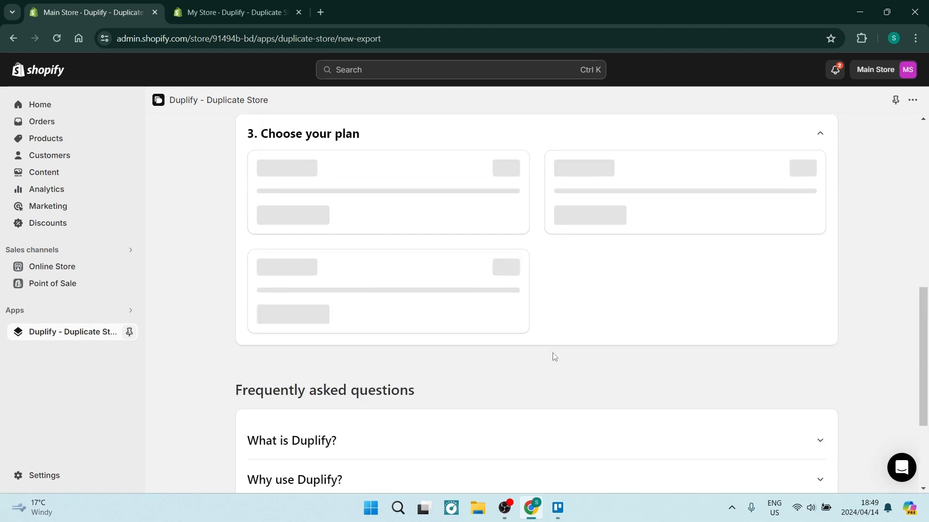
scroll(366, 256, "up", 1)
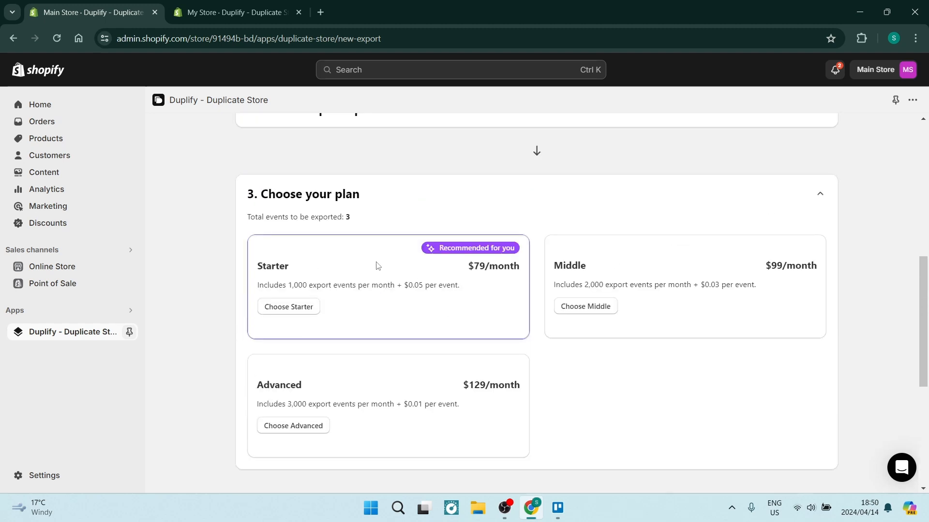
scroll(375, 264, "down", 1)
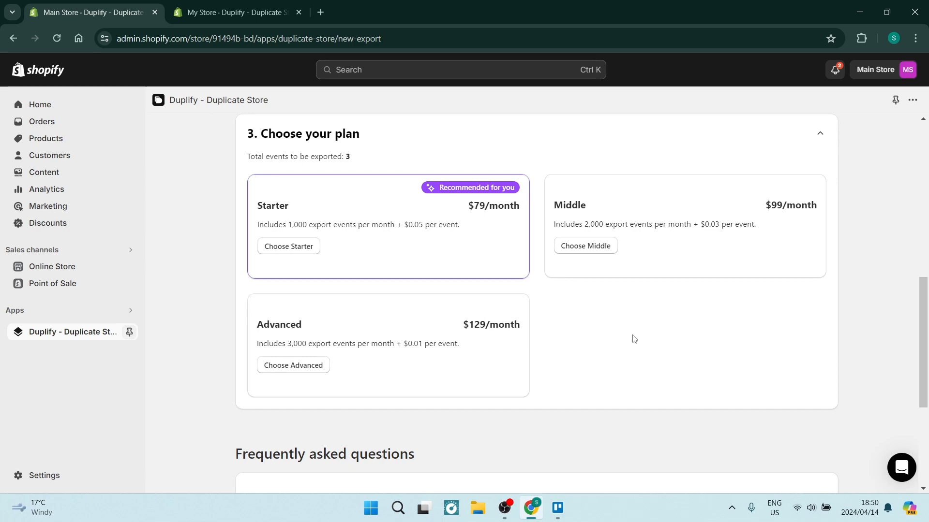
scroll(632, 341, "down", 1)
scroll(633, 339, "down", 2)
scroll(632, 340, "up", 8)
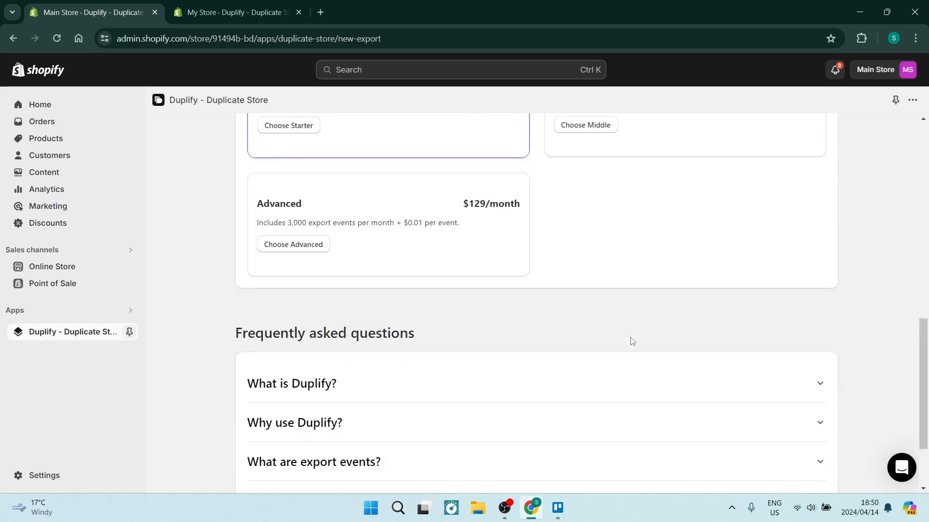
scroll(631, 341, "up", 3)
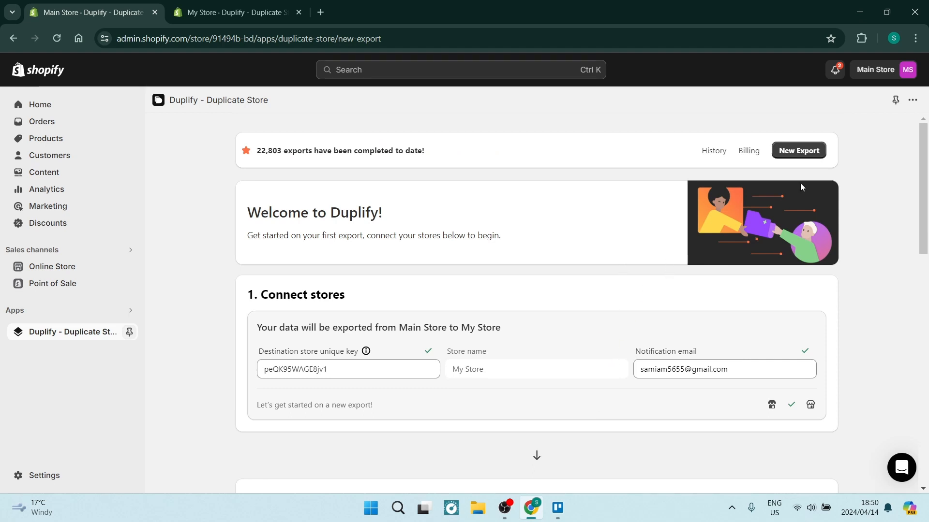
Compare My Store's destination store page with Main Store's connection details, finishing on Main Store's Duplify page
left_click(213, 14)
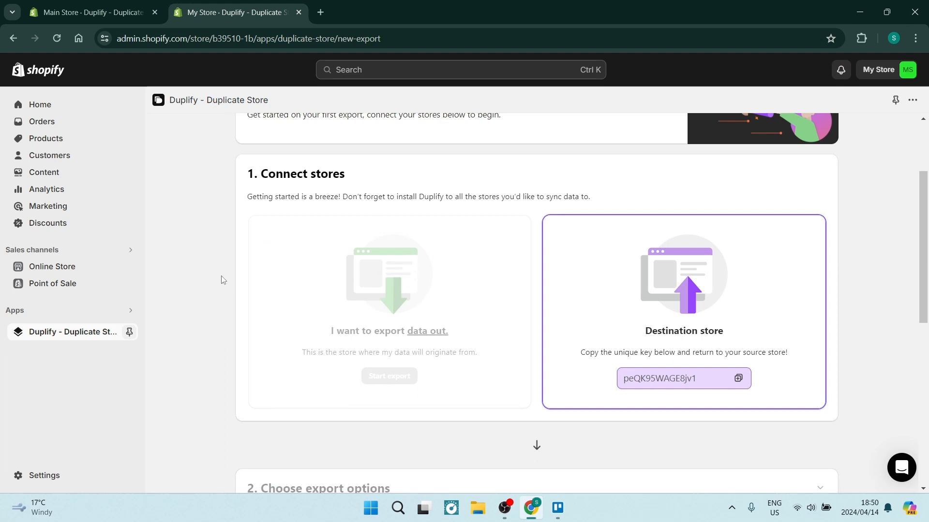
left_click(116, 12)
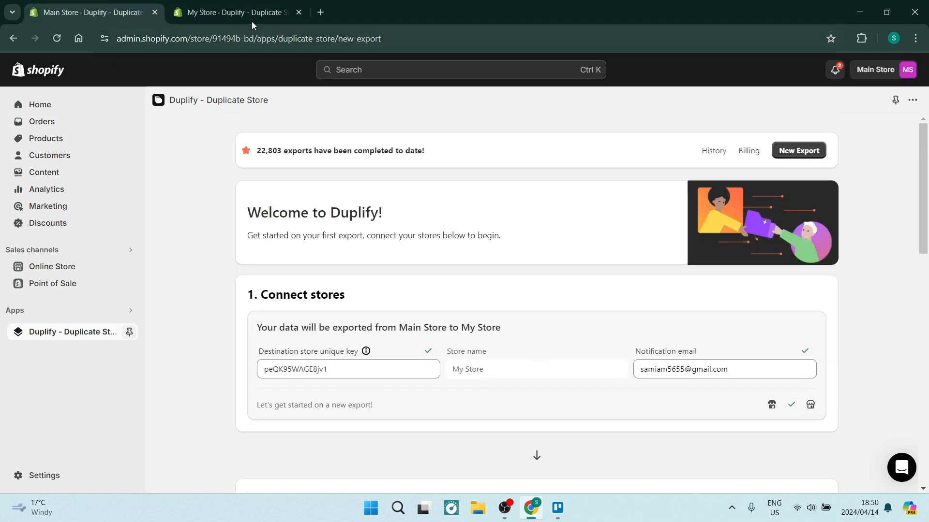
left_click(244, 13)
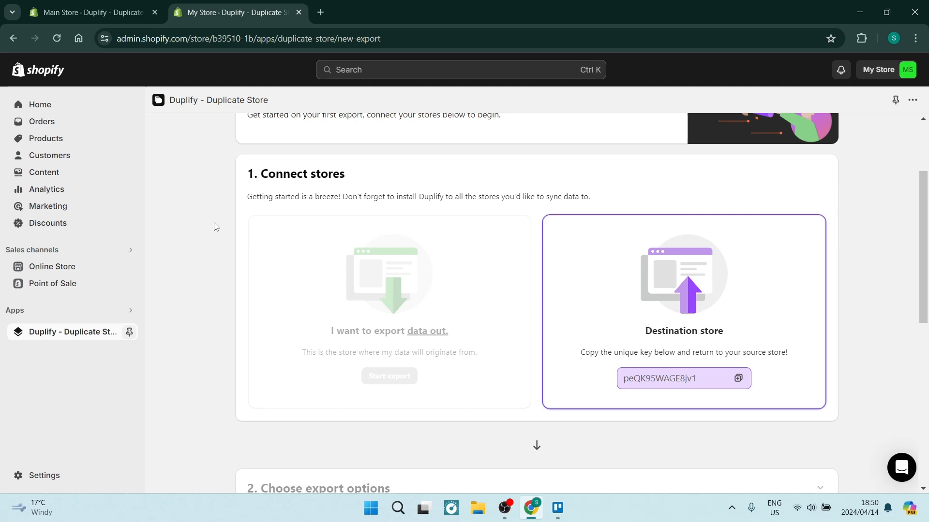
left_click(103, 15)
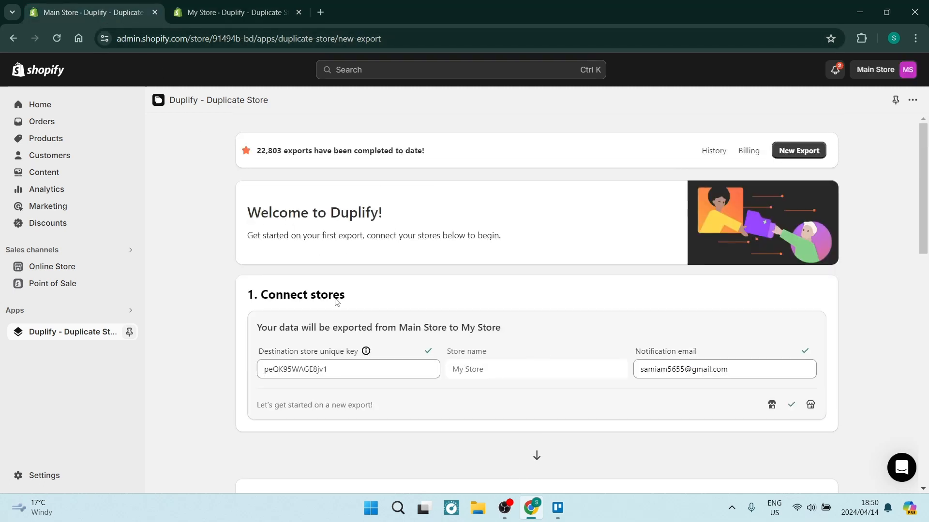